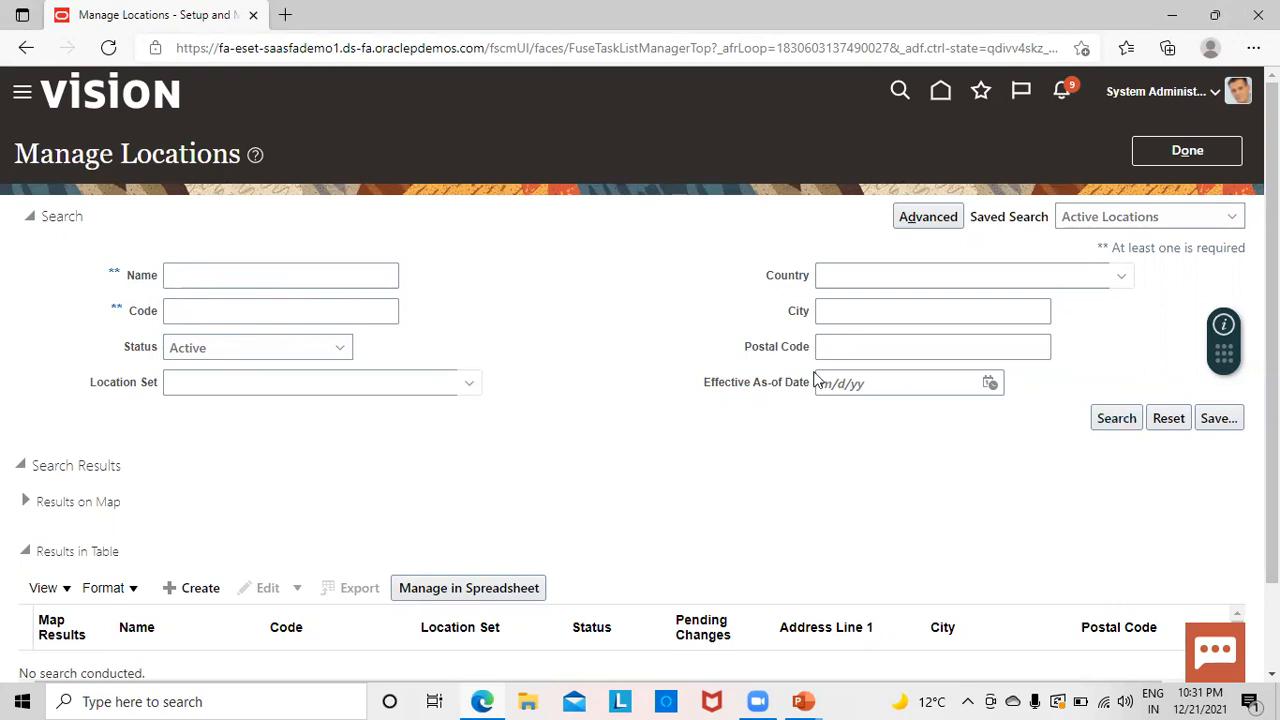
Step: Start creating a new location with Common Set as its location set
{"action": "left_click", "coordinate": [181, 596]}
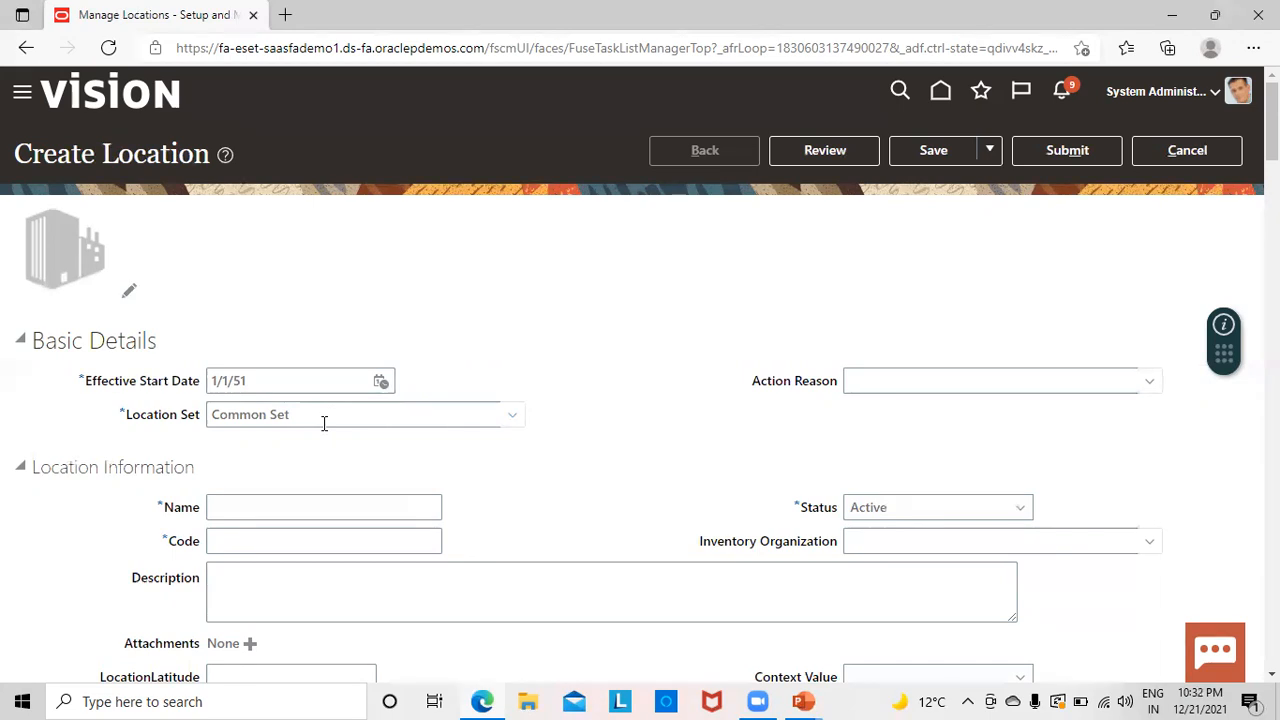
{"action": "left_click", "coordinate": [510, 413]}
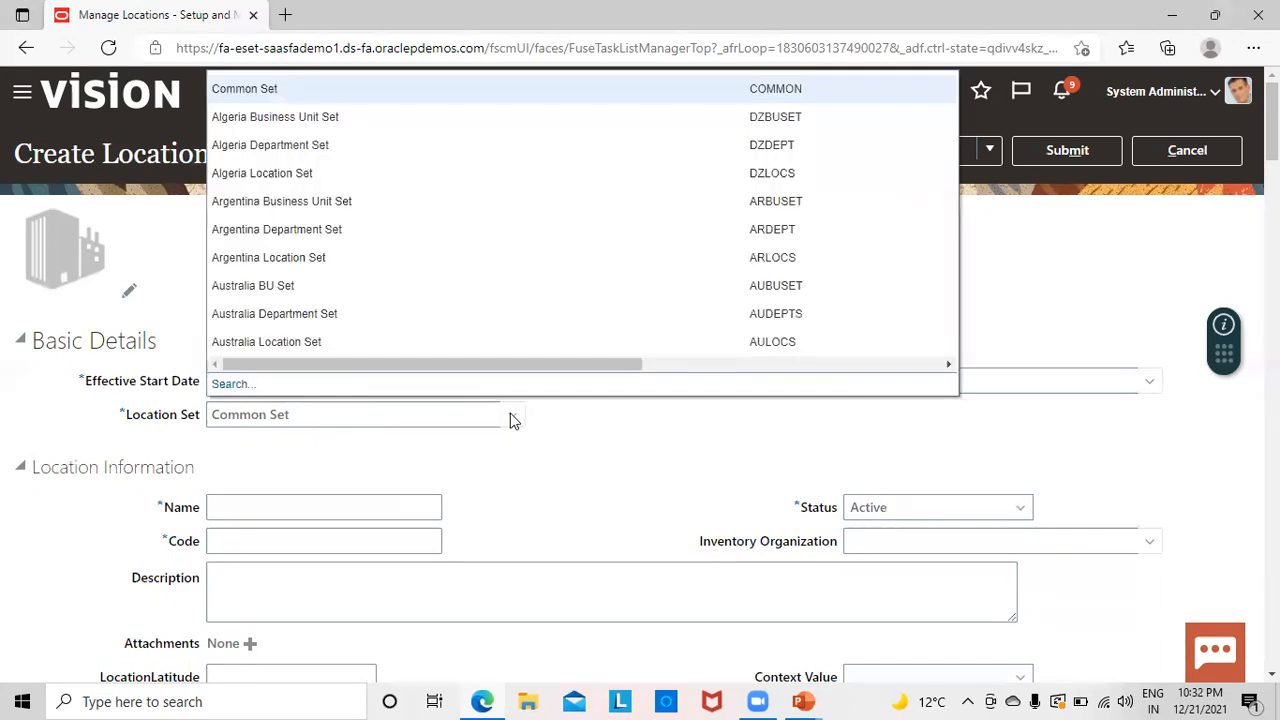
{"action": "left_click", "coordinate": [230, 440]}
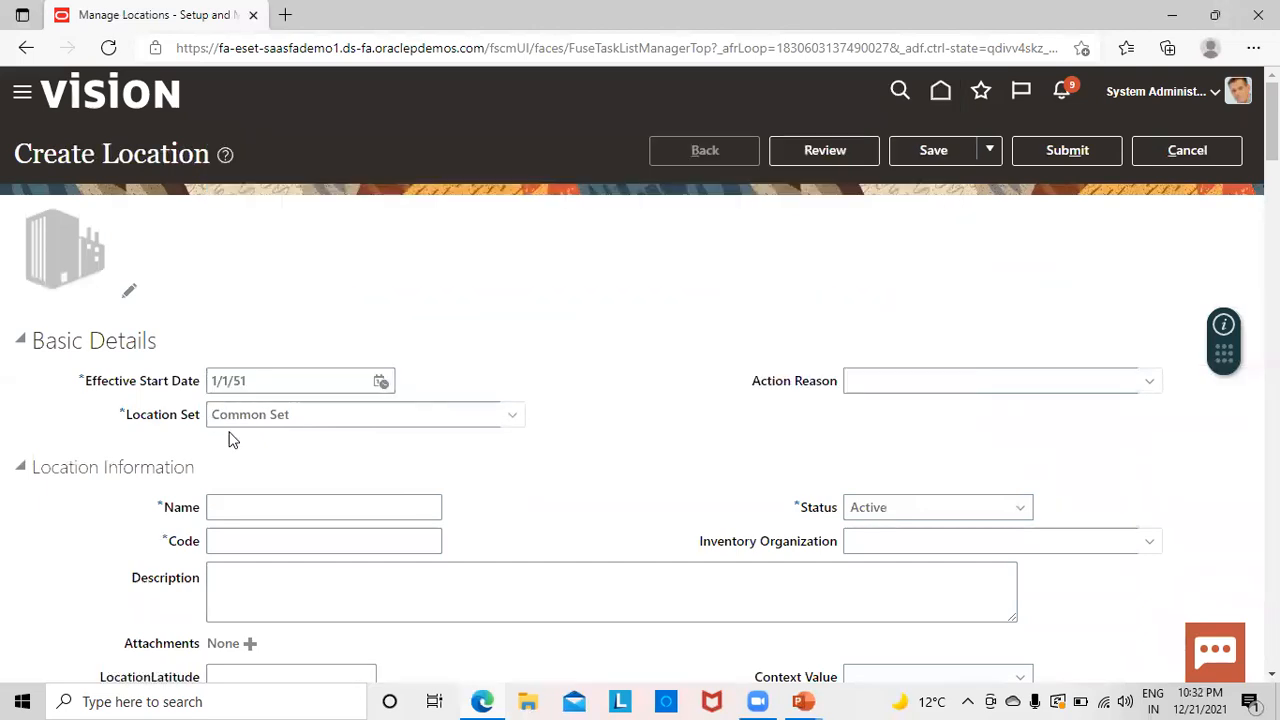
{"action": "left_click", "coordinate": [367, 425]}
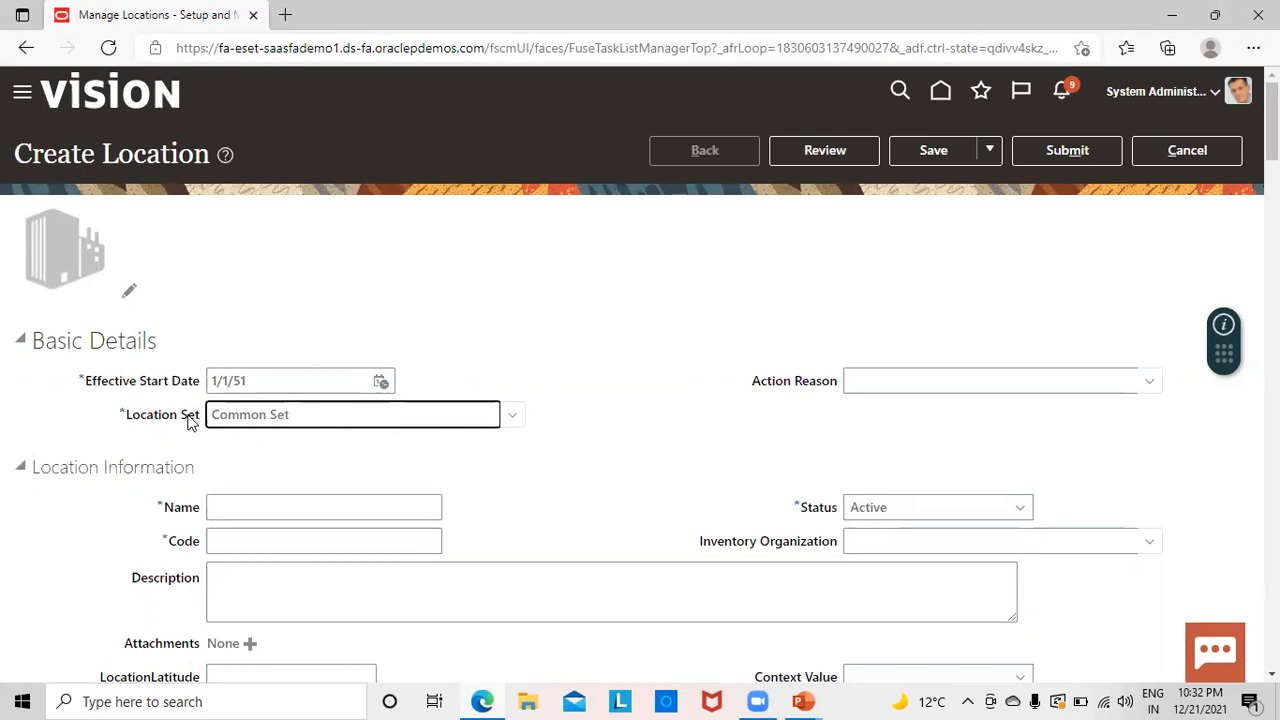
{"action": "left_click", "coordinate": [302, 470]}
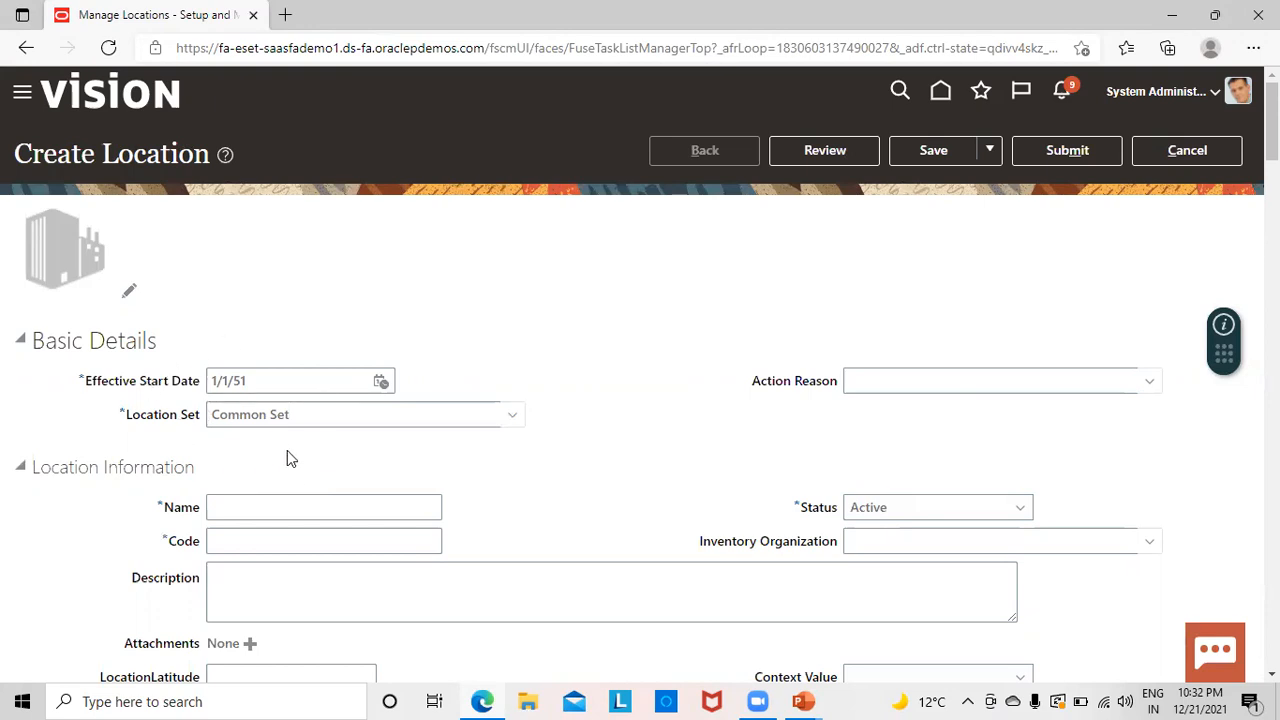
Step: Name the new location Fusion HQ Location and give it the code FUSION_HQ
{"action": "left_click", "coordinate": [240, 505]}
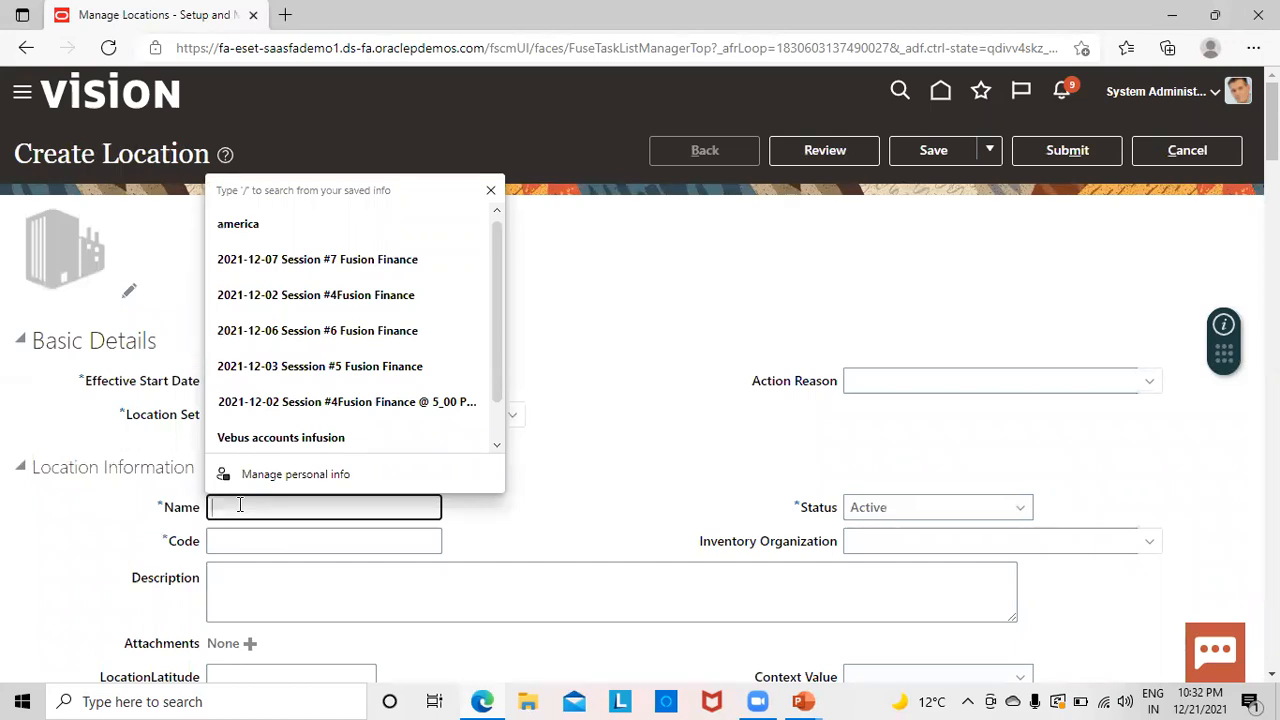
{"action": "type", "text": "Fusi"}
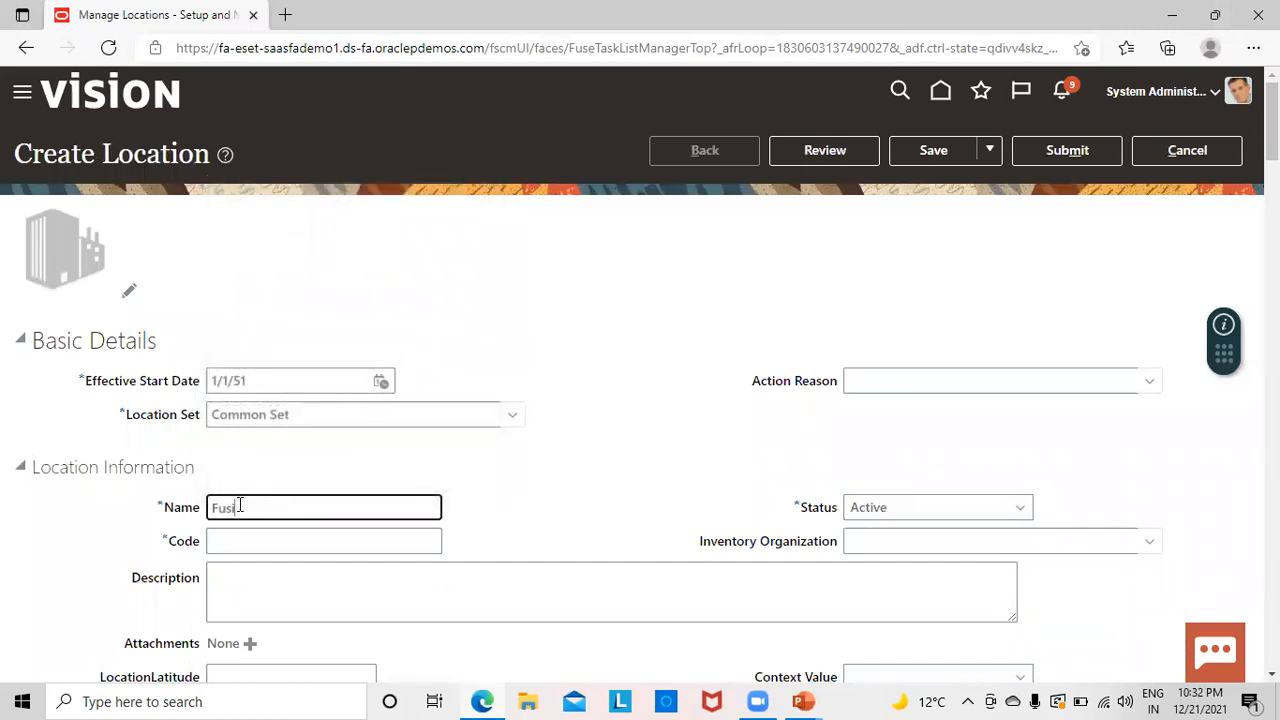
{"action": "type", "text": "on HQ Location"}
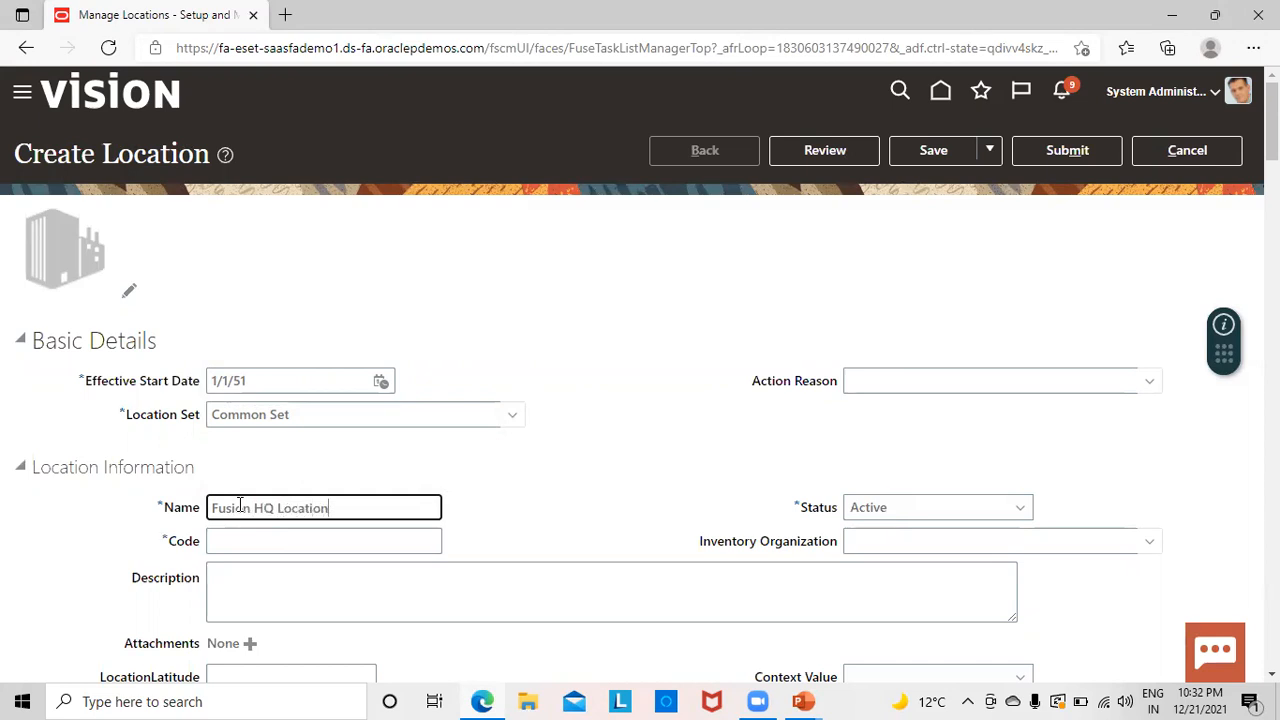
{"action": "key", "text": "Tab"}
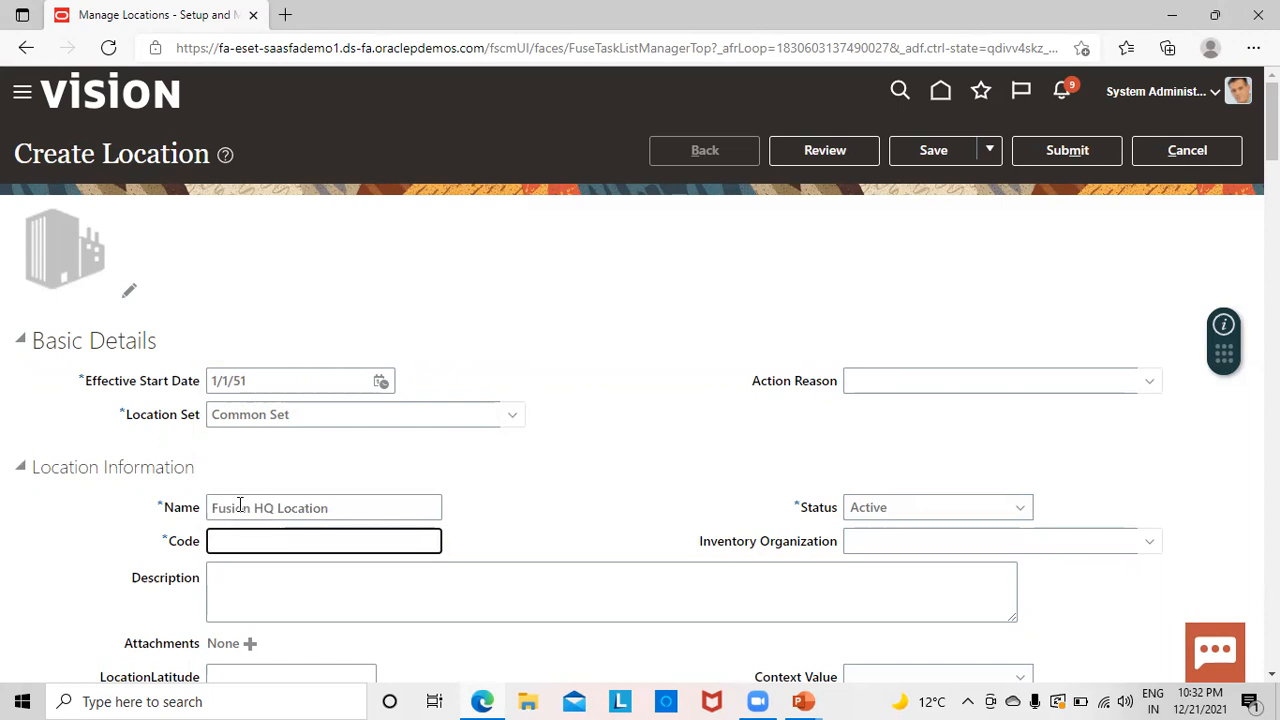
{"action": "type", "text": "FUSION_HQ"}
{"action": "key", "text": "Tab"}
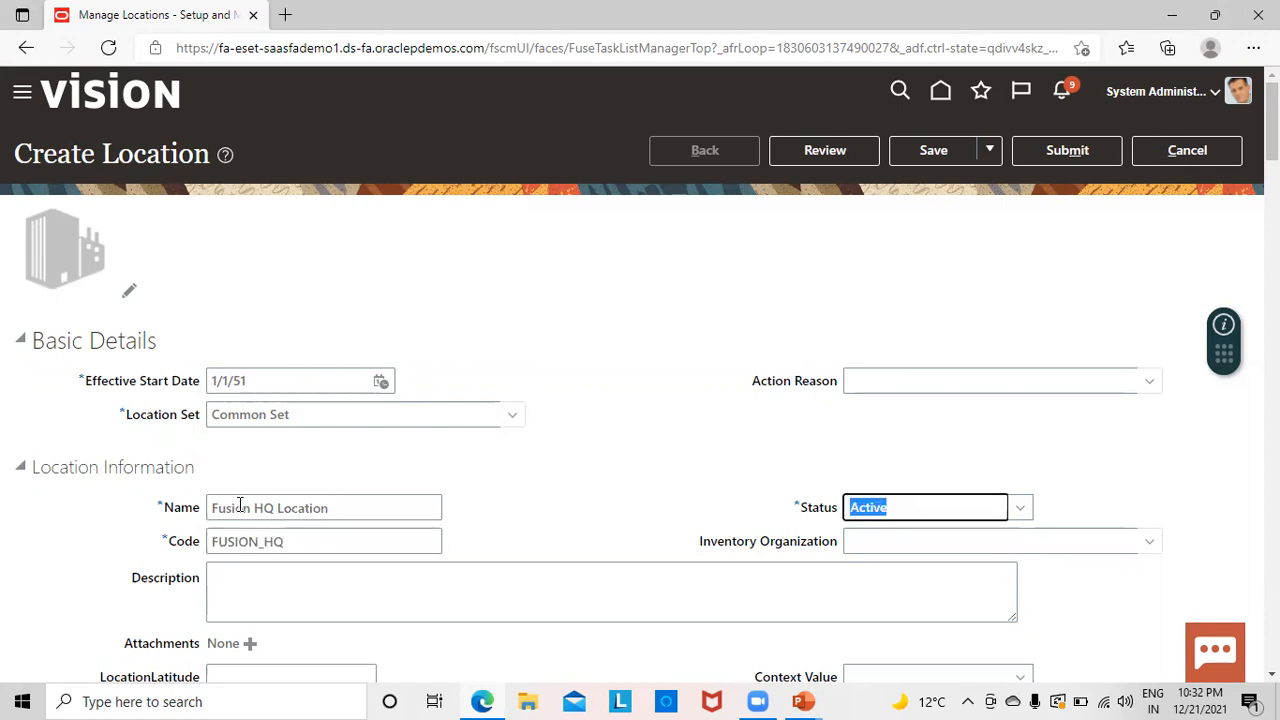
Step: Choose Active as the status of the new location
{"action": "left_click", "coordinate": [243, 603]}
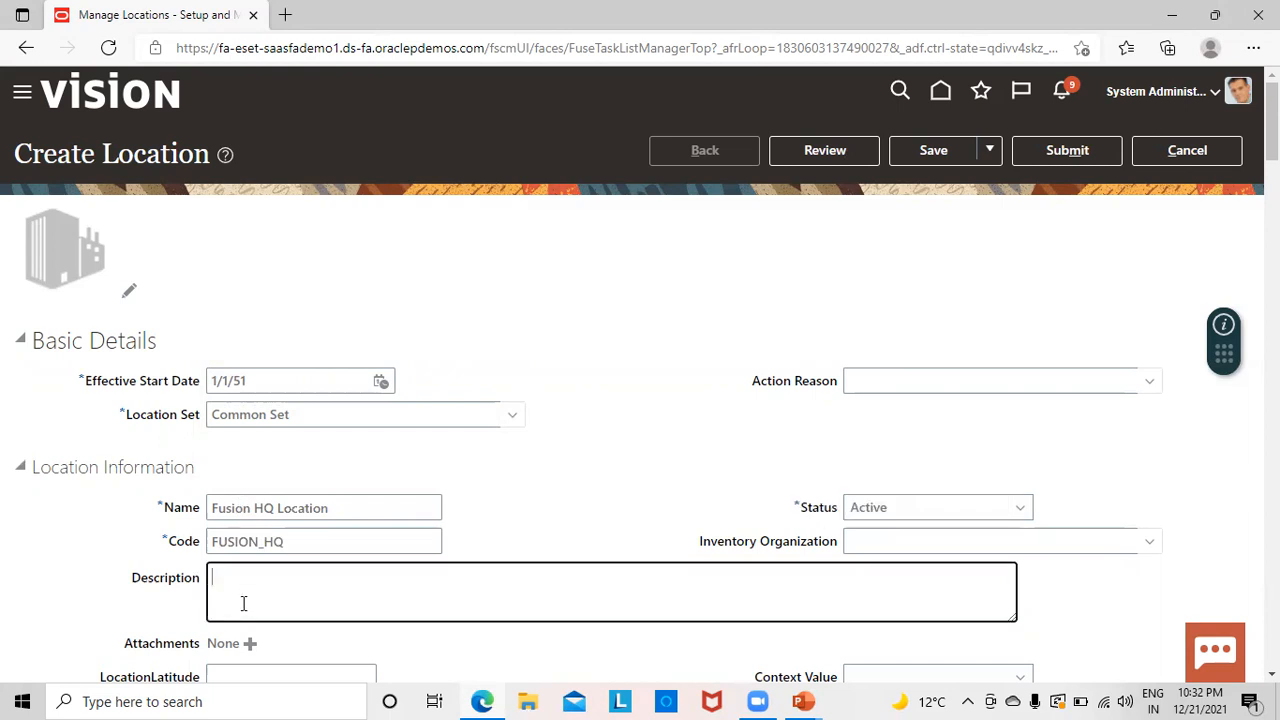
{"action": "left_click", "coordinate": [1022, 512]}
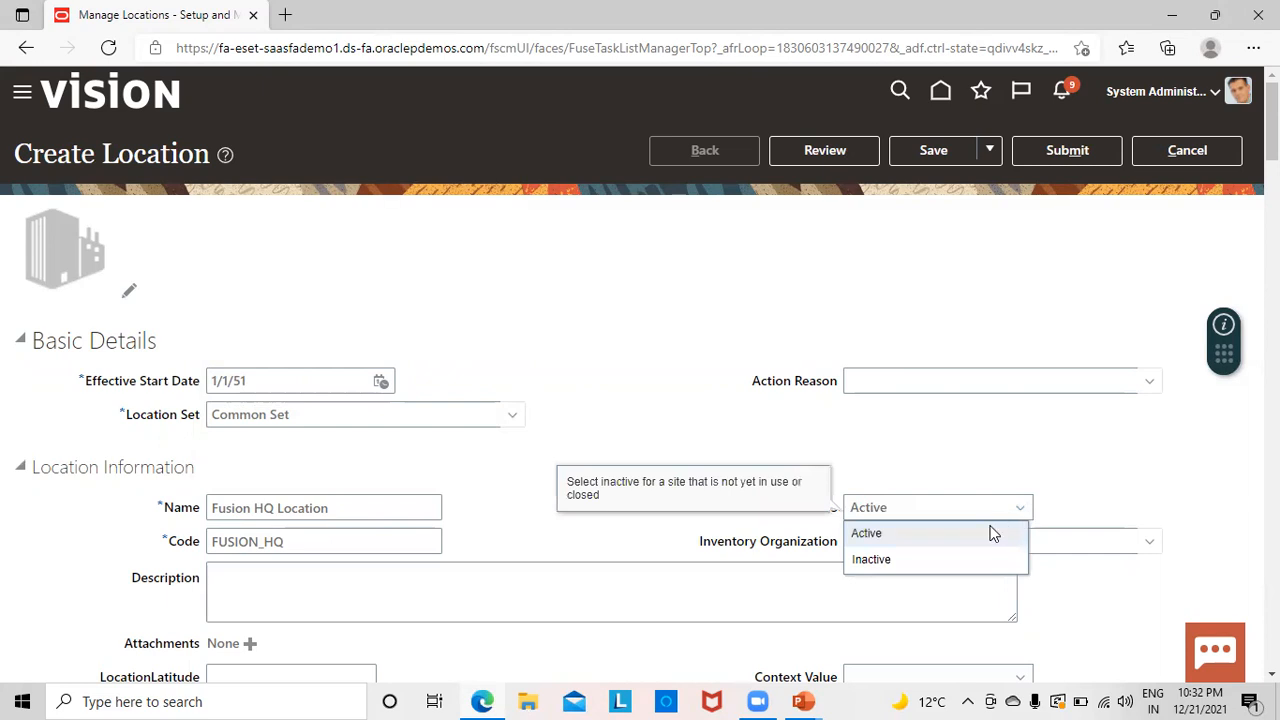
{"action": "left_click", "coordinate": [993, 534]}
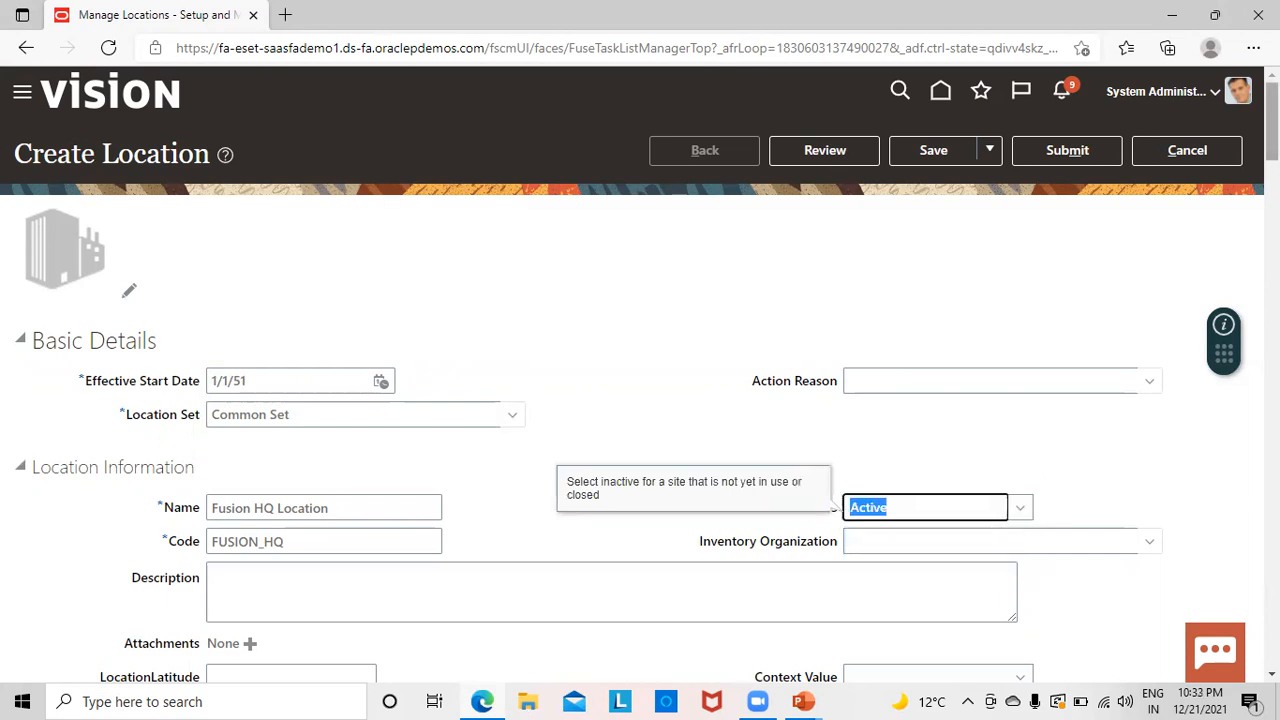
Step: Find India in the country search and set it as the main address's country
{"action": "scroll", "coordinate": [640, 374], "scroll_direction": "down", "scroll_amount": 3}
{"action": "scroll", "coordinate": [1228, 203], "scroll_direction": "down", "scroll_amount": 3}
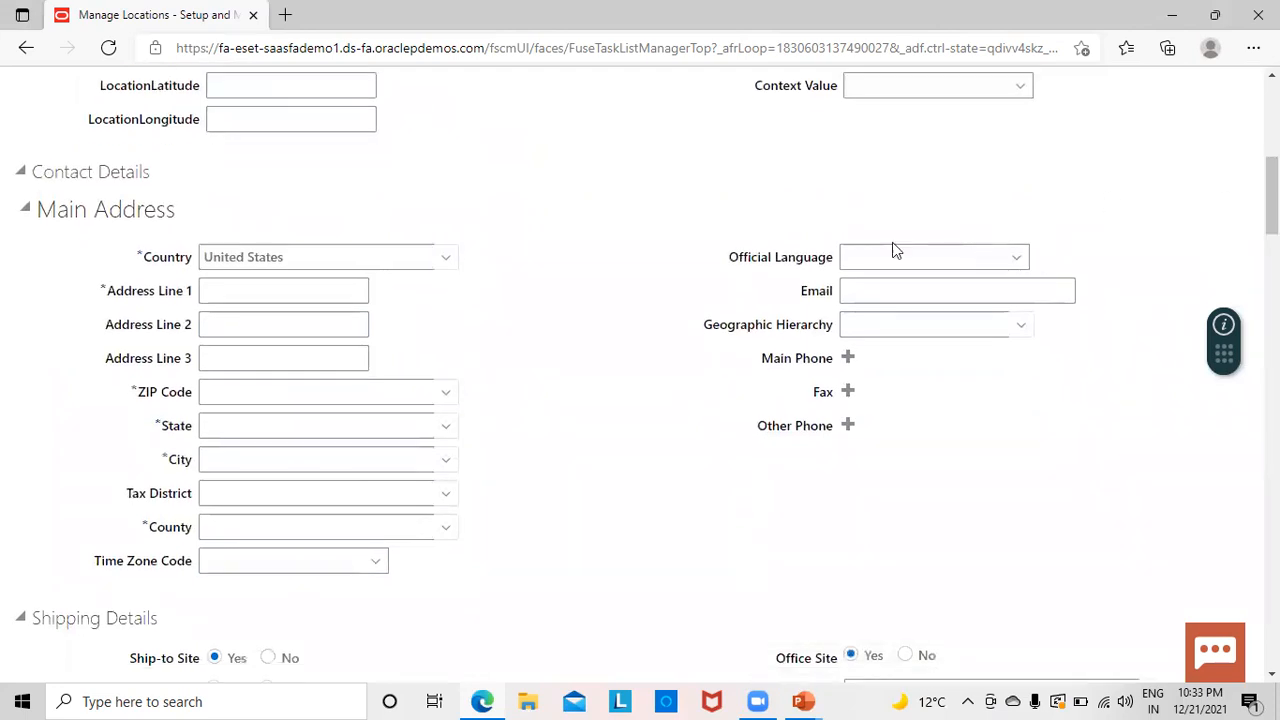
{"action": "left_click", "coordinate": [446, 262]}
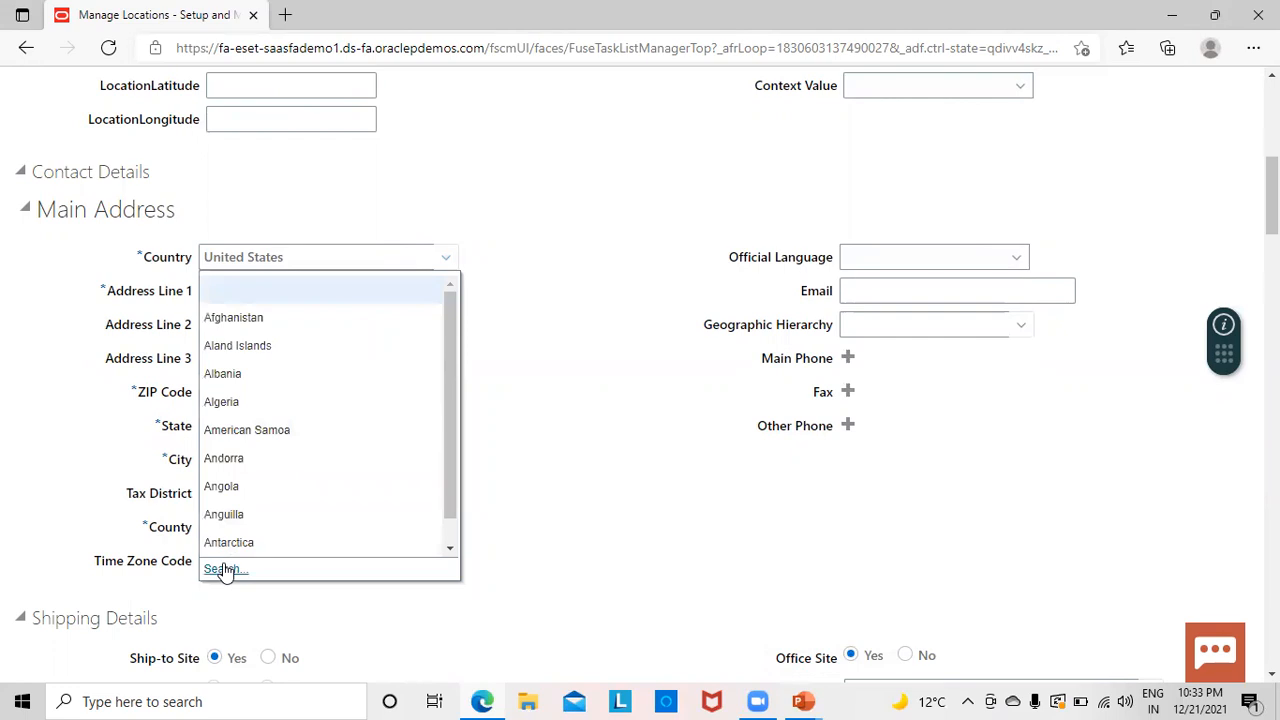
{"action": "left_click", "coordinate": [223, 569]}
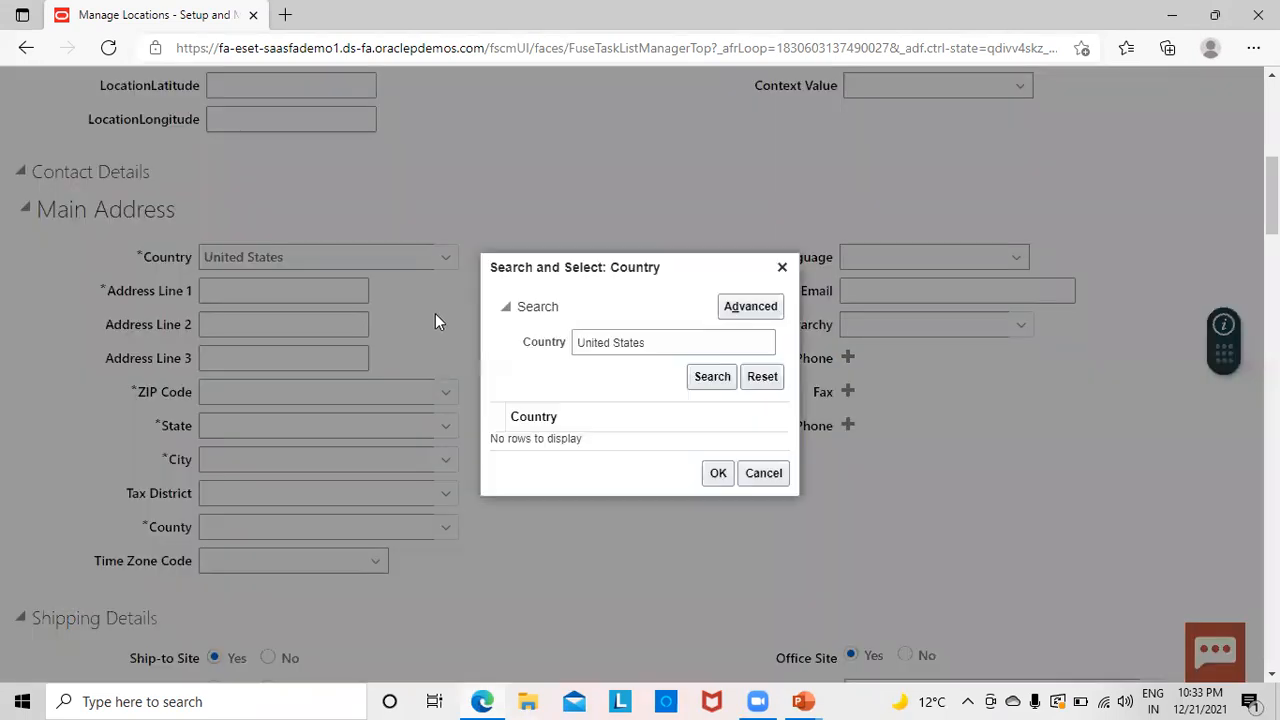
{"action": "left_click", "coordinate": [654, 347]}
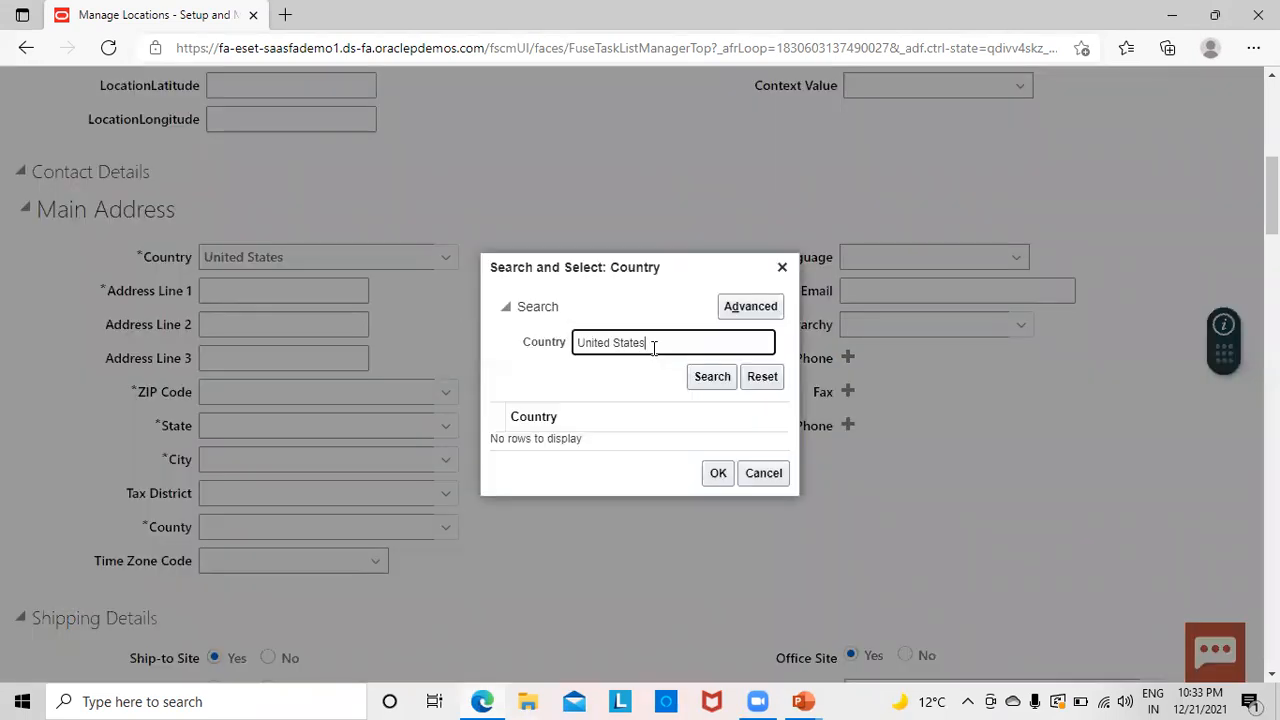
{"action": "key", "text": "BackSpace"}
{"action": "key", "text": "BackSpace"}
{"action": "key", "text": "BackSpace"}
{"action": "key", "text": "BackSpace"}
{"action": "key", "text": "BackSpace"}
{"action": "key", "text": "BackSpace"}
{"action": "key", "text": "BackSpace"}
{"action": "key", "text": "BackSpace"}
{"action": "key", "text": "BackSpace"}
{"action": "key", "text": "BackSpace"}
{"action": "key", "text": "BackSpace"}
{"action": "key", "text": "BackSpace"}
{"action": "key", "text": "BackSpace"}
{"action": "type", "text": "India"}
{"action": "left_click", "coordinate": [709, 378]}
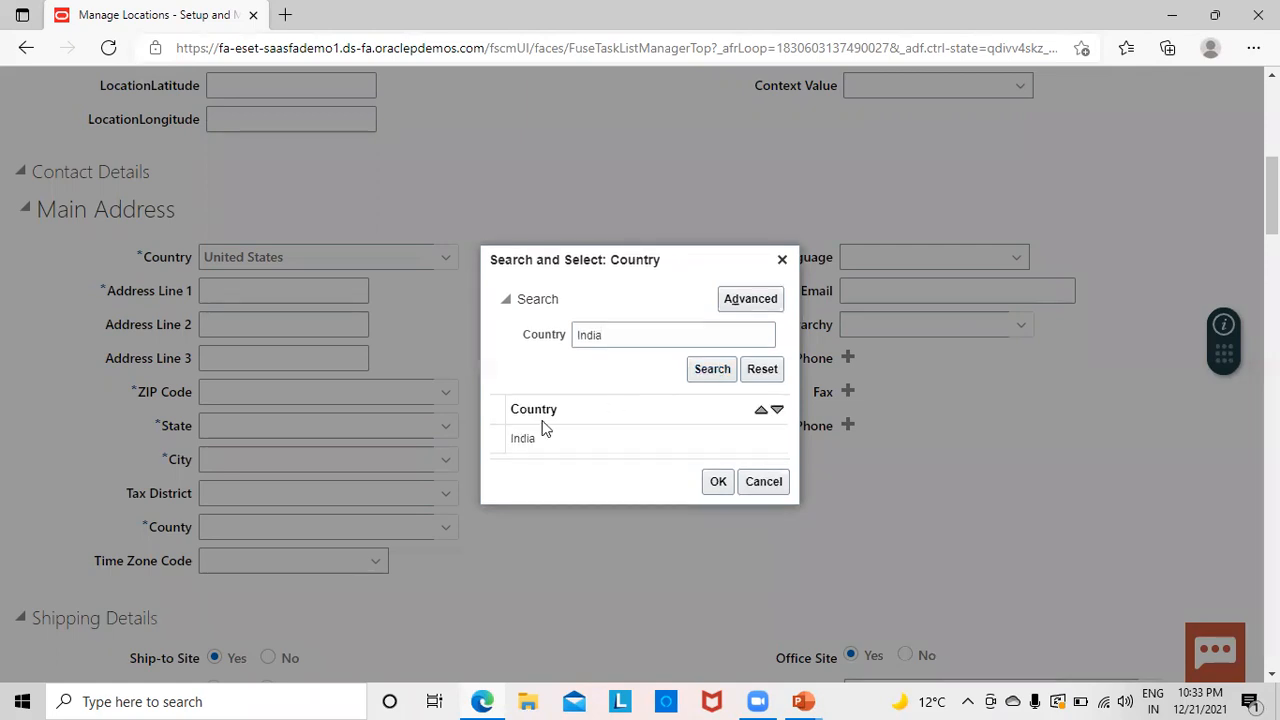
{"action": "left_click", "coordinate": [521, 437]}
{"action": "left_click", "coordinate": [718, 481]}
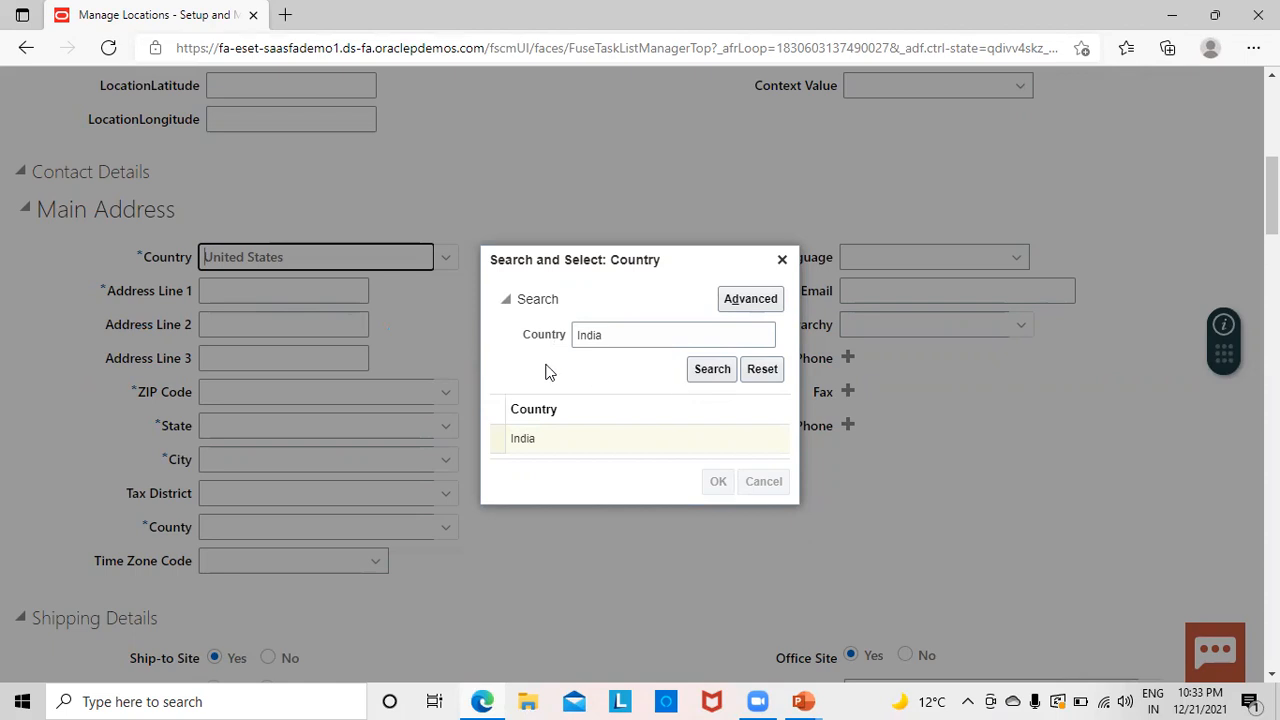
{"action": "left_click", "coordinate": [714, 376]}
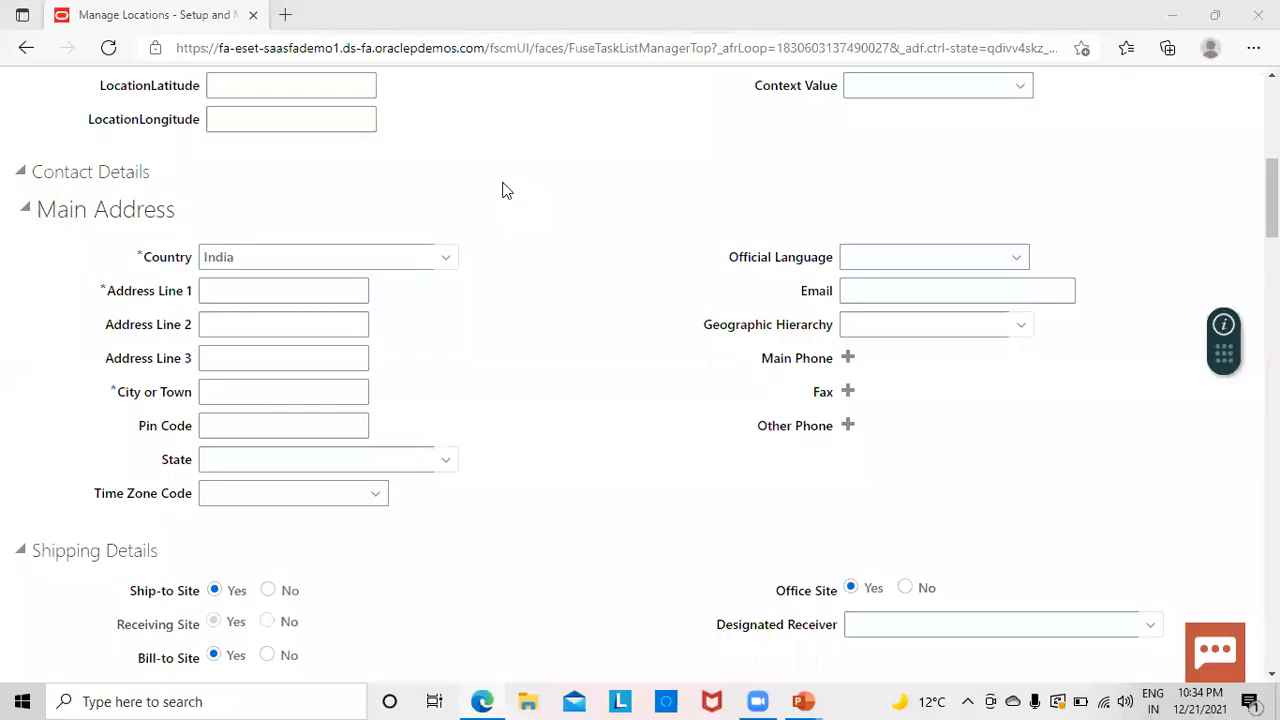
Step: Fill in the main address with the building address in line 1, the city Mumbai and the postal pin code
{"action": "left_click", "coordinate": [247, 282]}
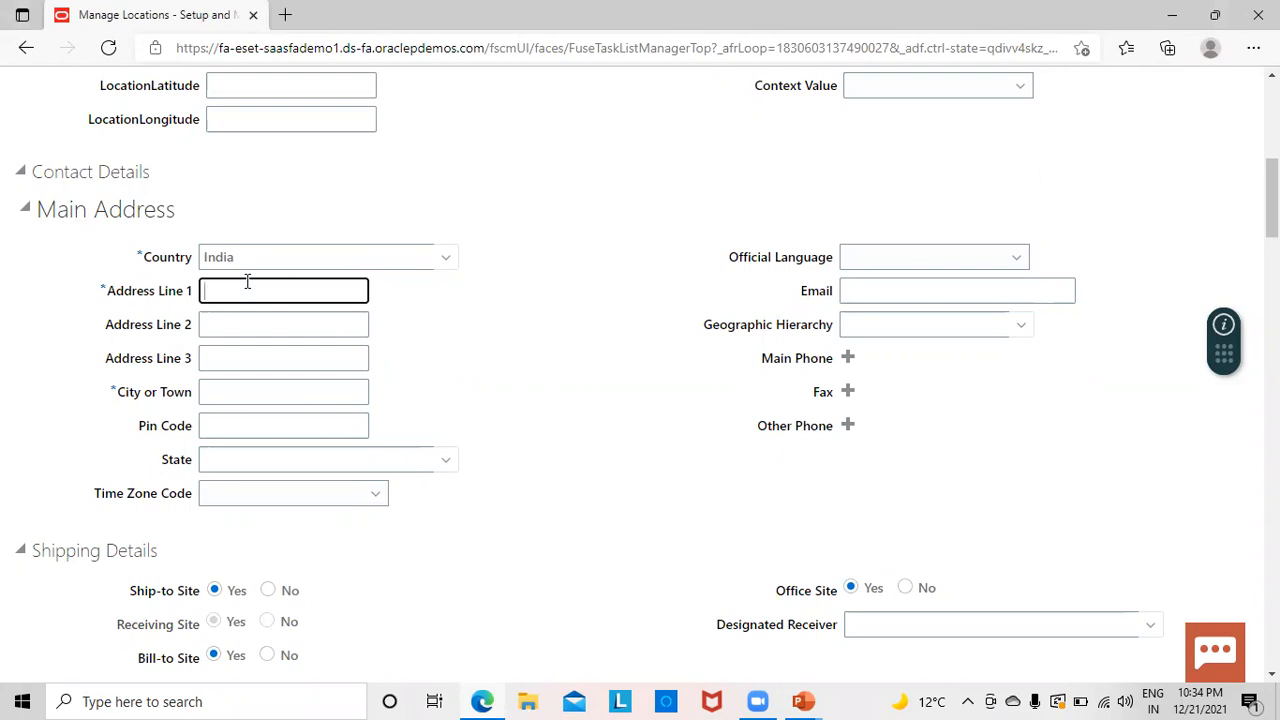
{"action": "type", "text": "Makers Chamber - I"}
{"action": "key", "text": "Tab"}
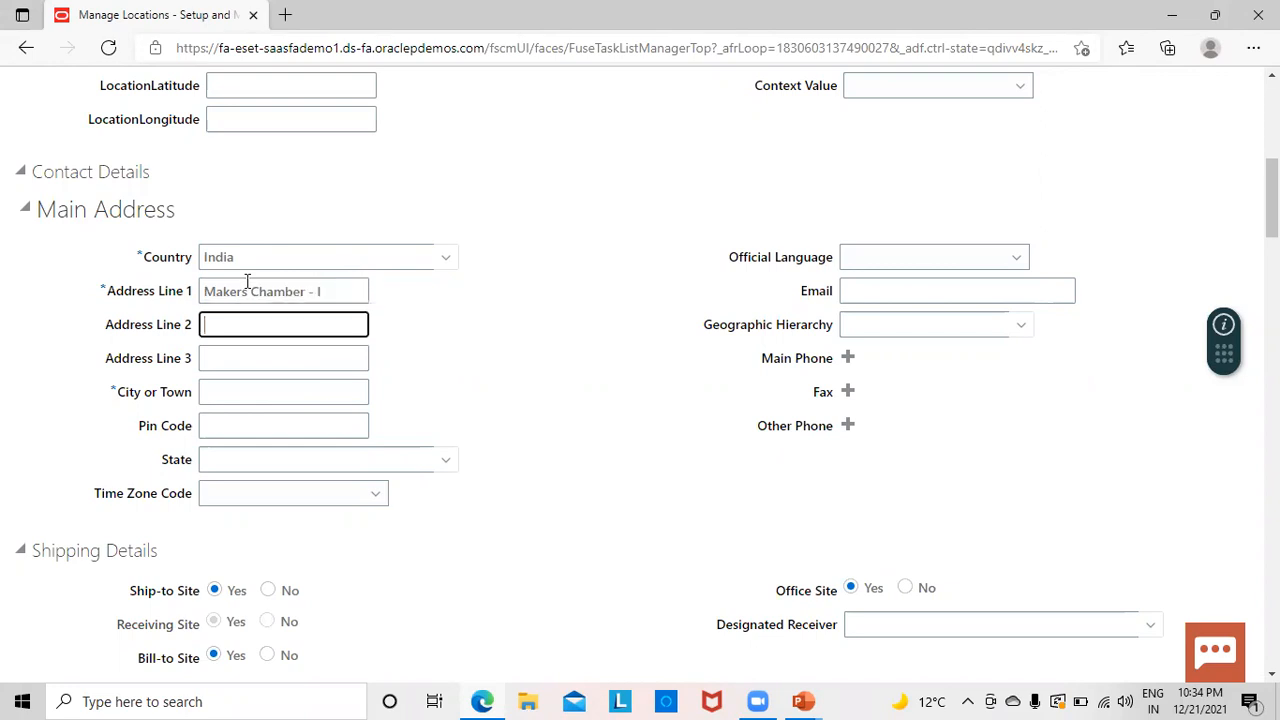
{"action": "key", "text": "Tab"}
{"action": "key", "text": "Tab"}
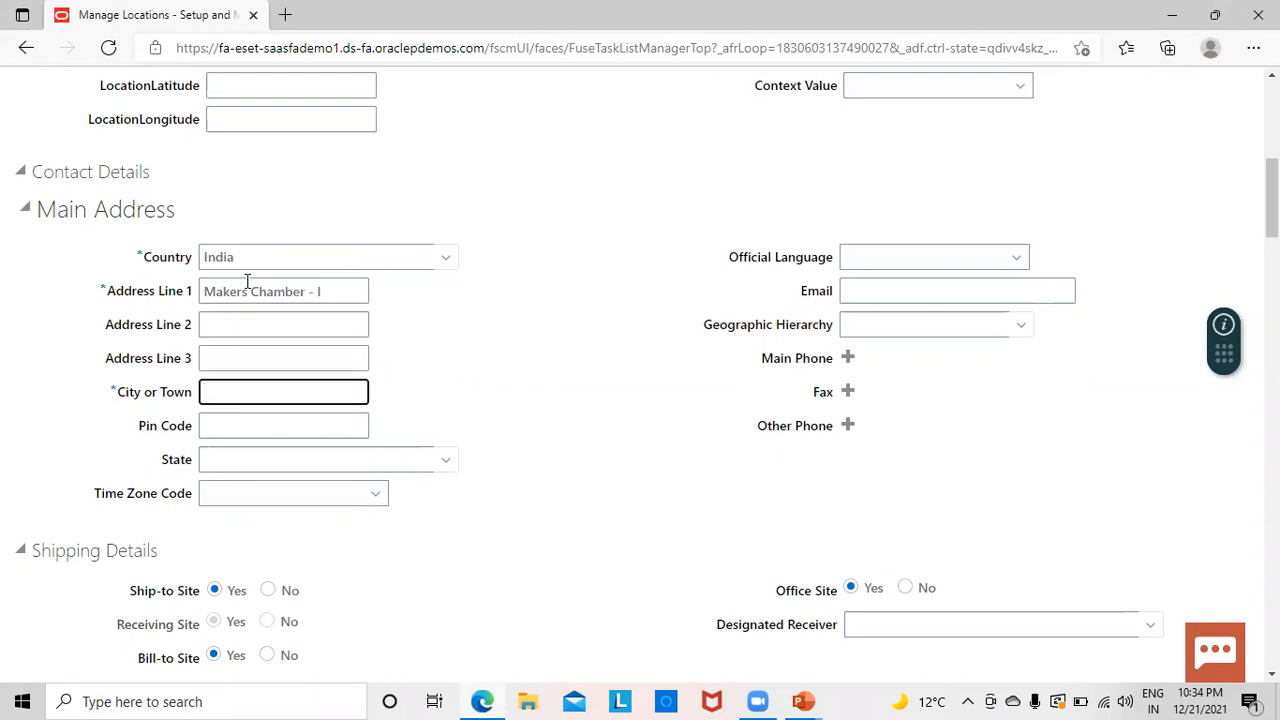
{"action": "type", "text": "Mumbai"}
{"action": "key", "text": "Tab"}
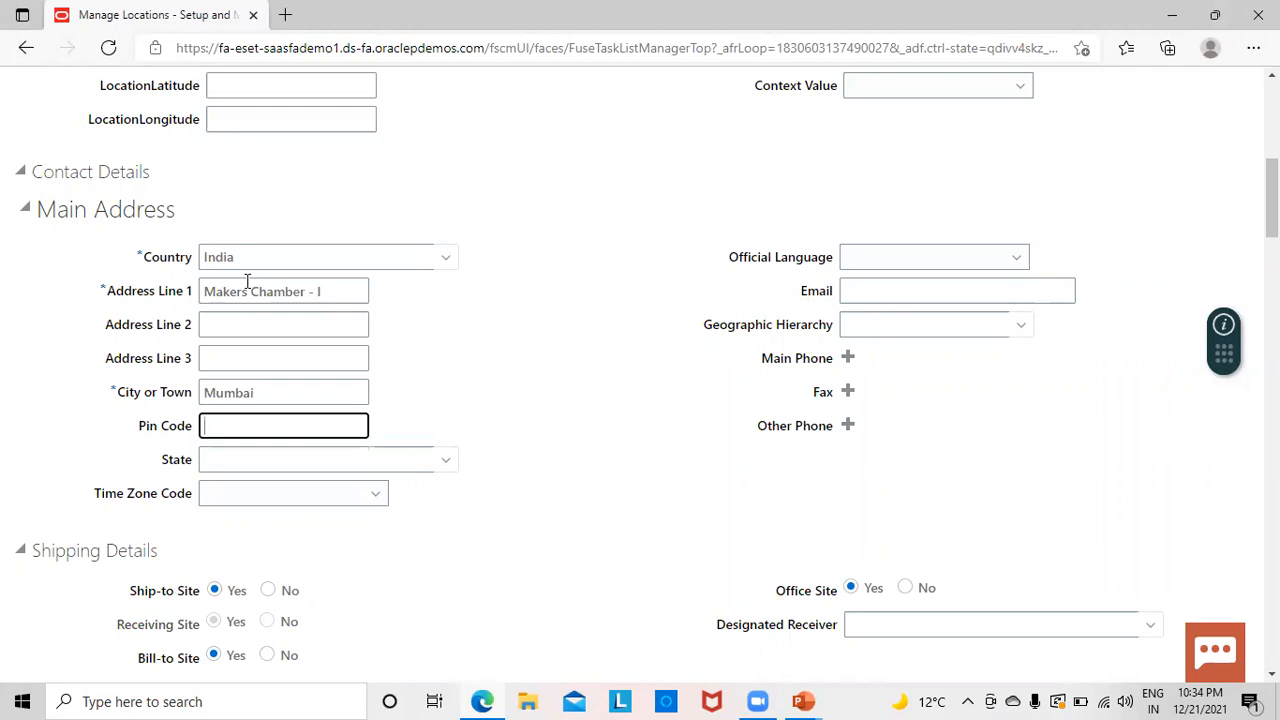
{"action": "type", "text": "400021"}
Step: Look up Maharashtra in the state search and set it as the main address's state
{"action": "left_click", "coordinate": [446, 460]}
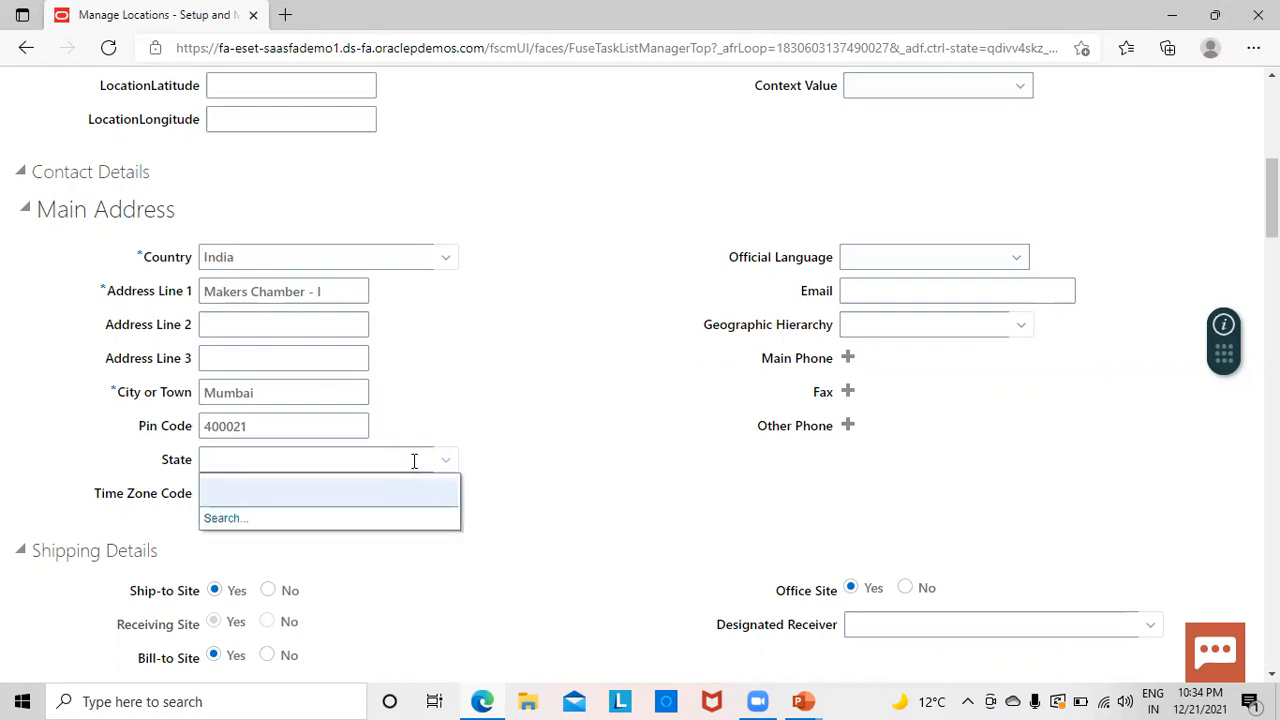
{"action": "left_click", "coordinate": [214, 519]}
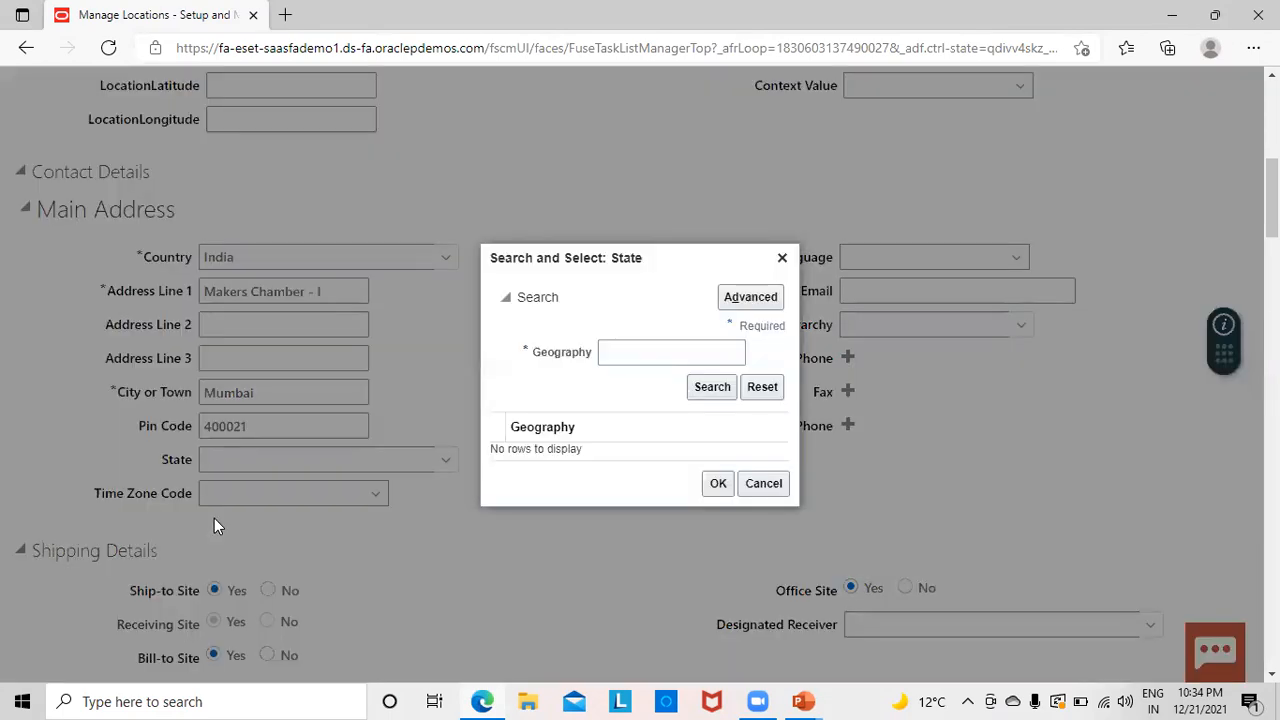
{"action": "left_click", "coordinate": [655, 350]}
{"action": "type", "text": "Ma"}
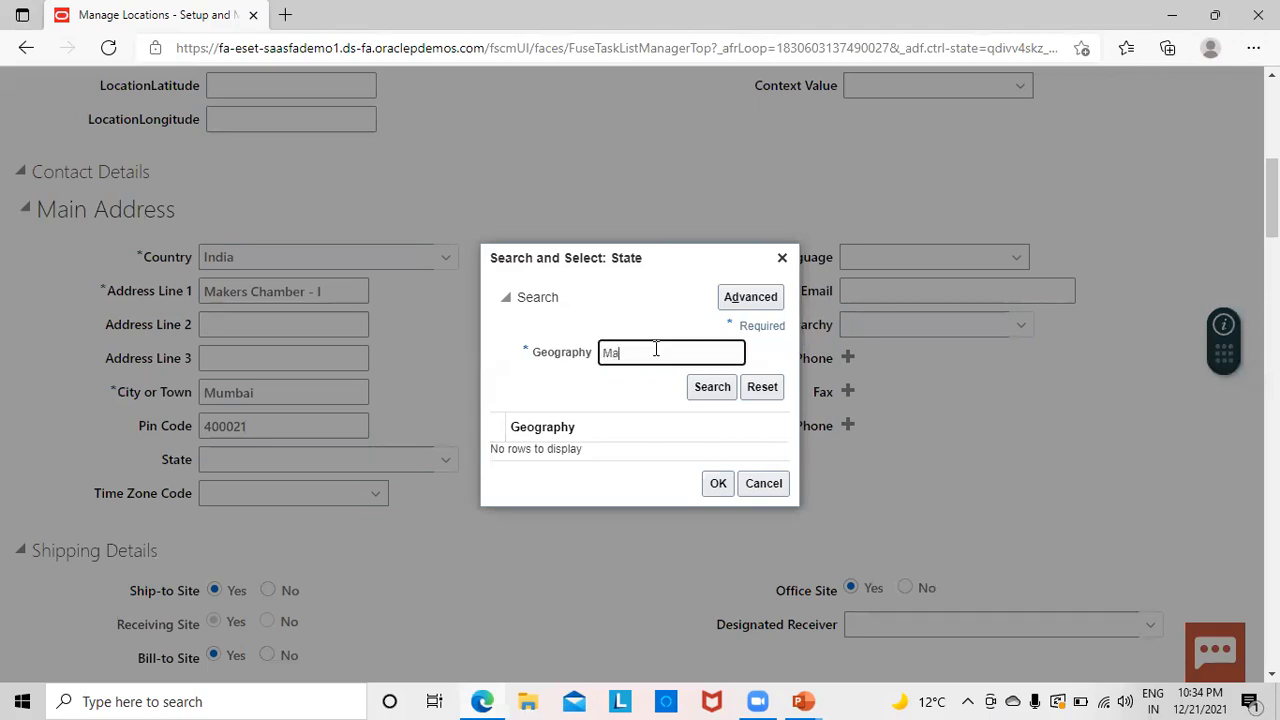
{"action": "type", "text": "harashtra"}
{"action": "left_click", "coordinate": [699, 401]}
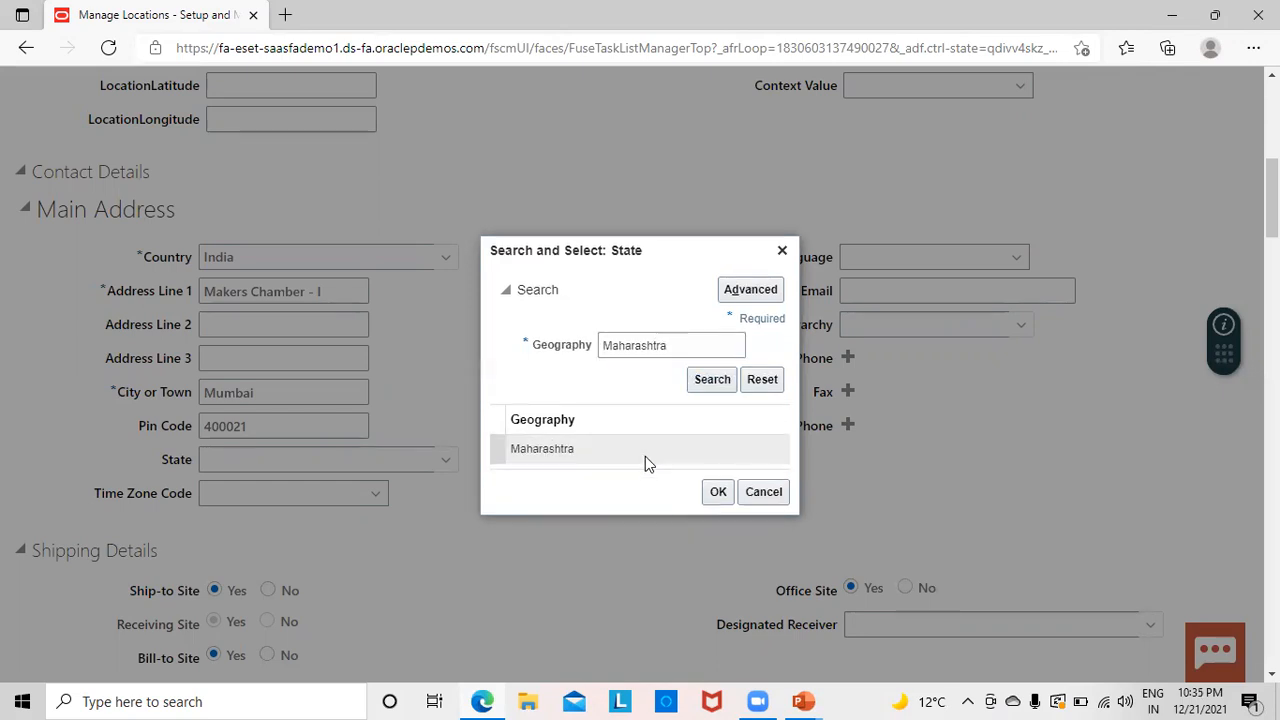
{"action": "left_click", "coordinate": [634, 460]}
{"action": "left_click", "coordinate": [718, 492]}
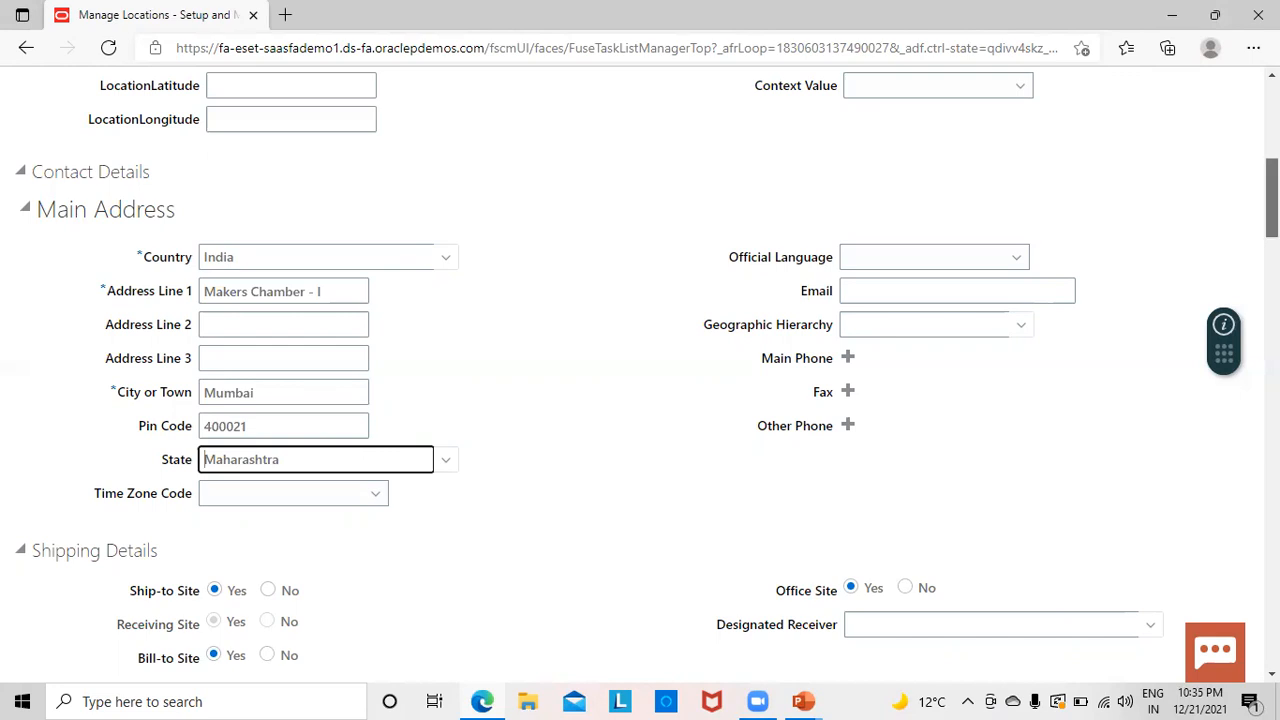
Step: Review the completed location details and submit the location request, accepting the confirmations
{"action": "scroll", "coordinate": [640, 370], "scroll_direction": "down", "scroll_amount": 1}
{"action": "scroll", "coordinate": [640, 370], "scroll_direction": "up", "scroll_amount": 2}
{"action": "scroll", "coordinate": [640, 370], "scroll_direction": "up", "scroll_amount": 2}
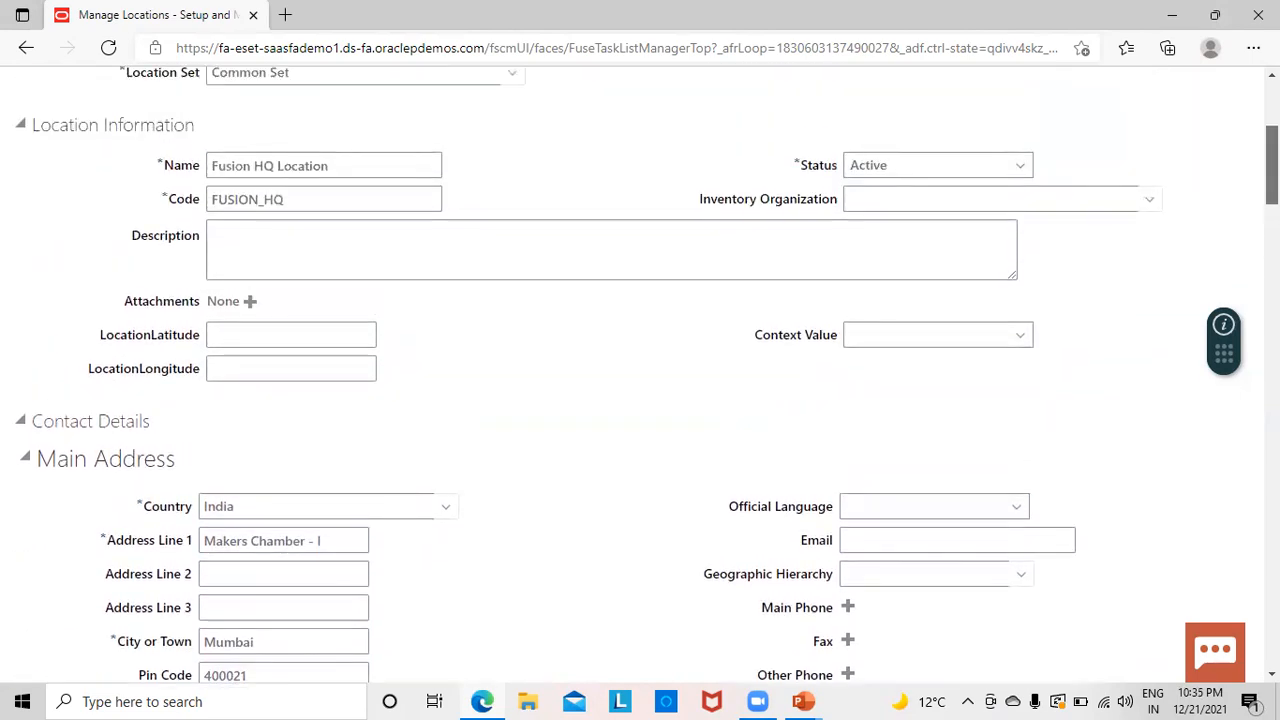
{"action": "scroll", "coordinate": [975, 180], "scroll_direction": "up", "scroll_amount": 5}
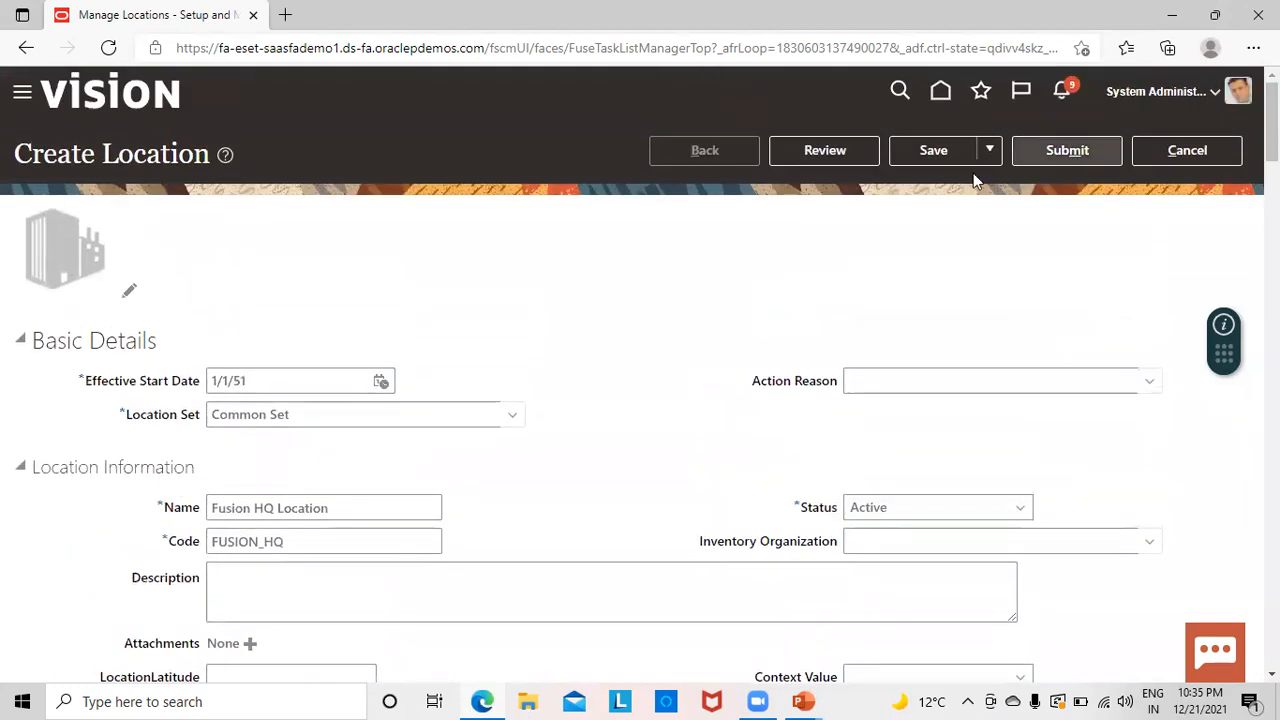
{"action": "left_click", "coordinate": [843, 155]}
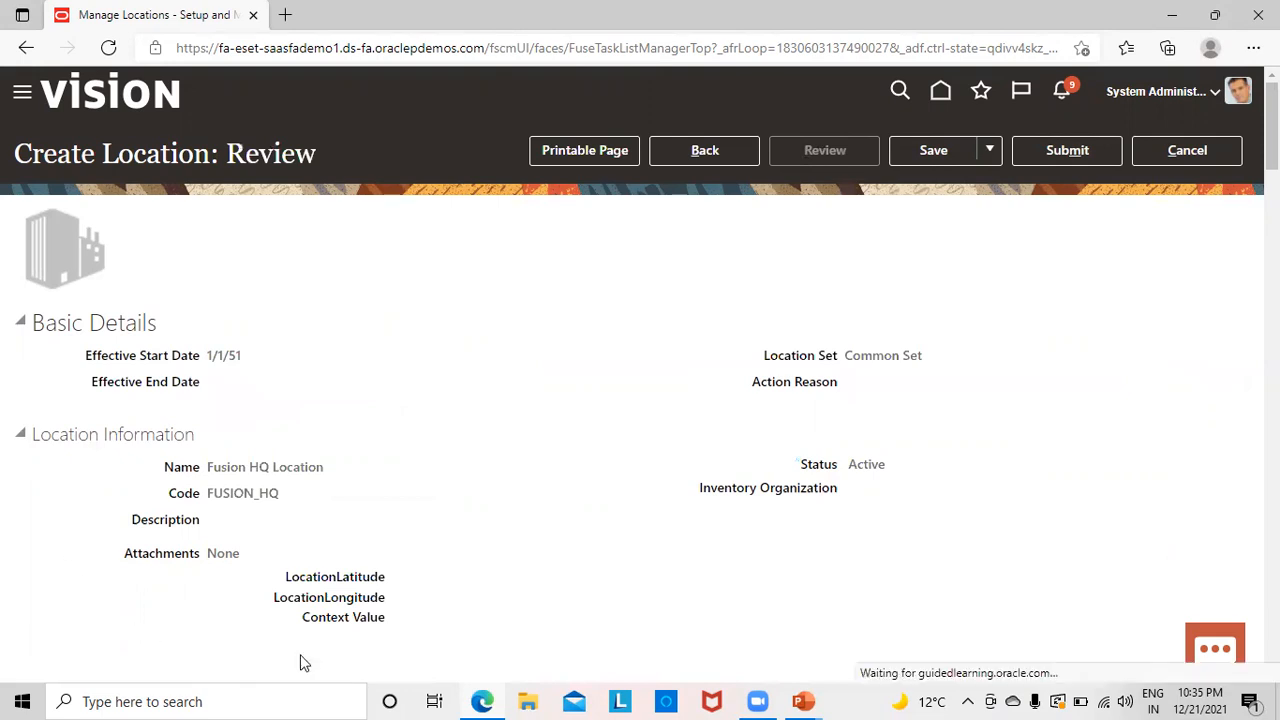
{"action": "left_click", "coordinate": [1078, 156]}
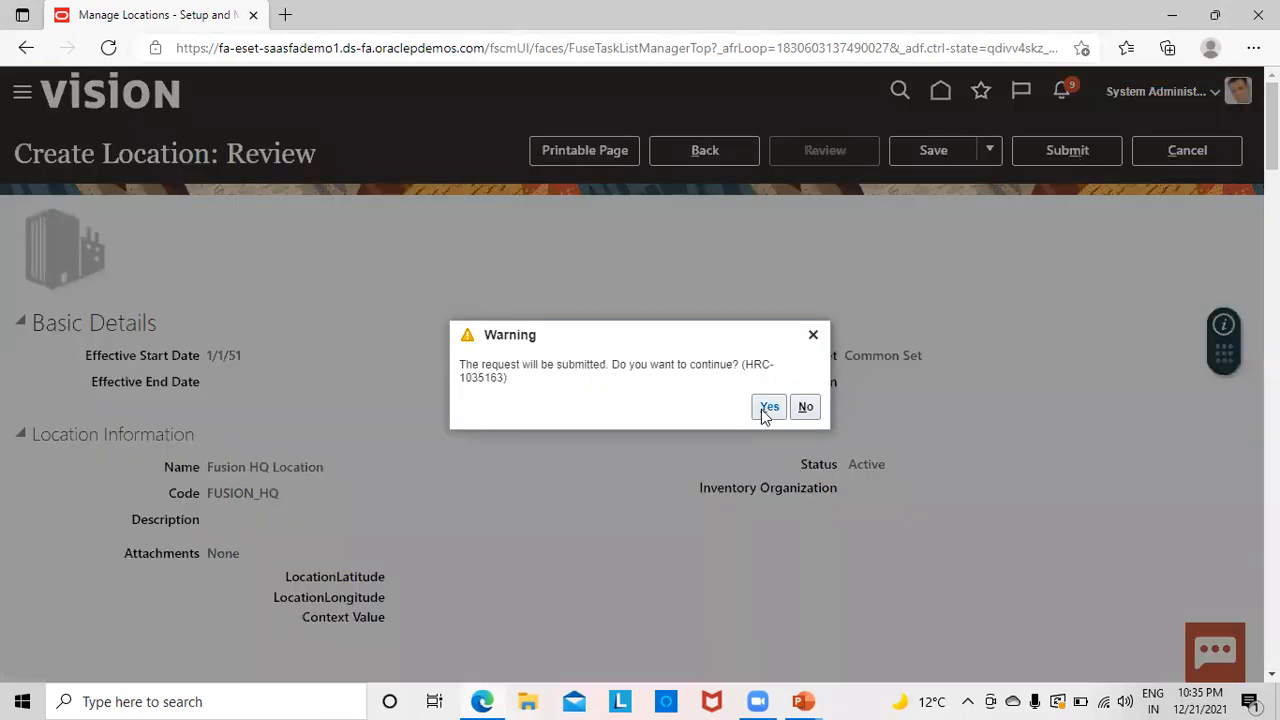
{"action": "left_click", "coordinate": [768, 407]}
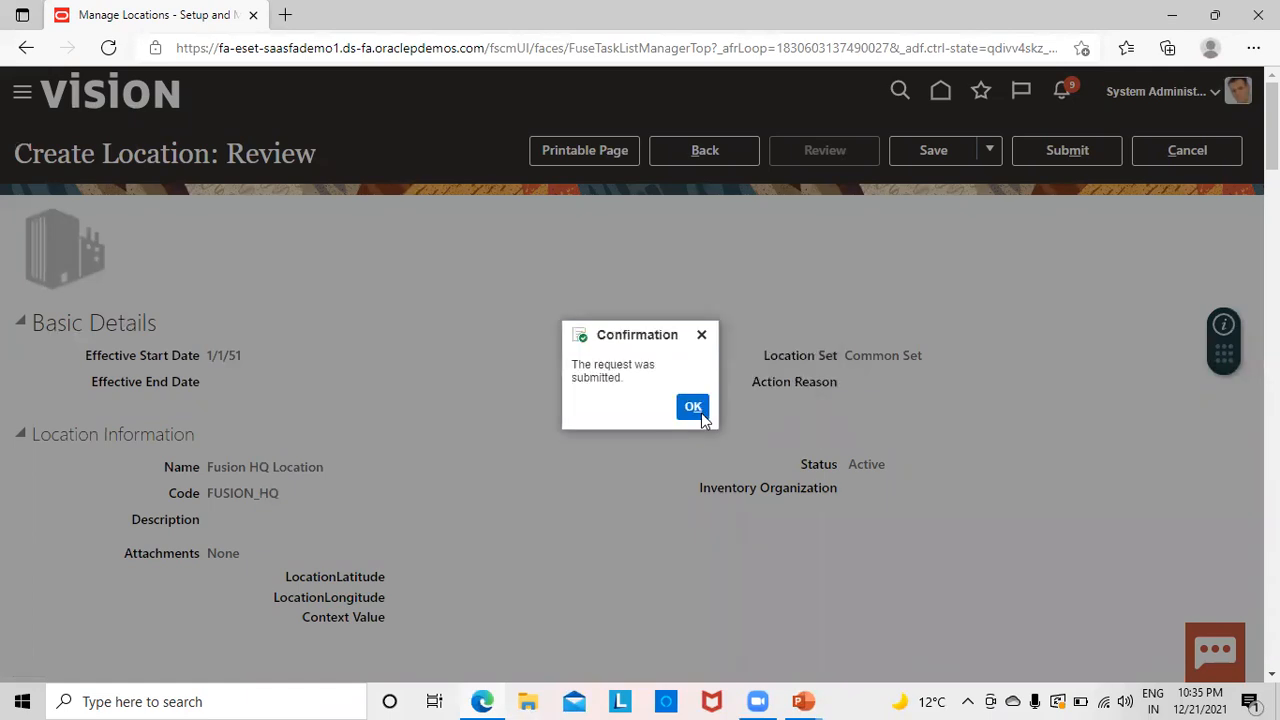
{"action": "left_click", "coordinate": [693, 407]}
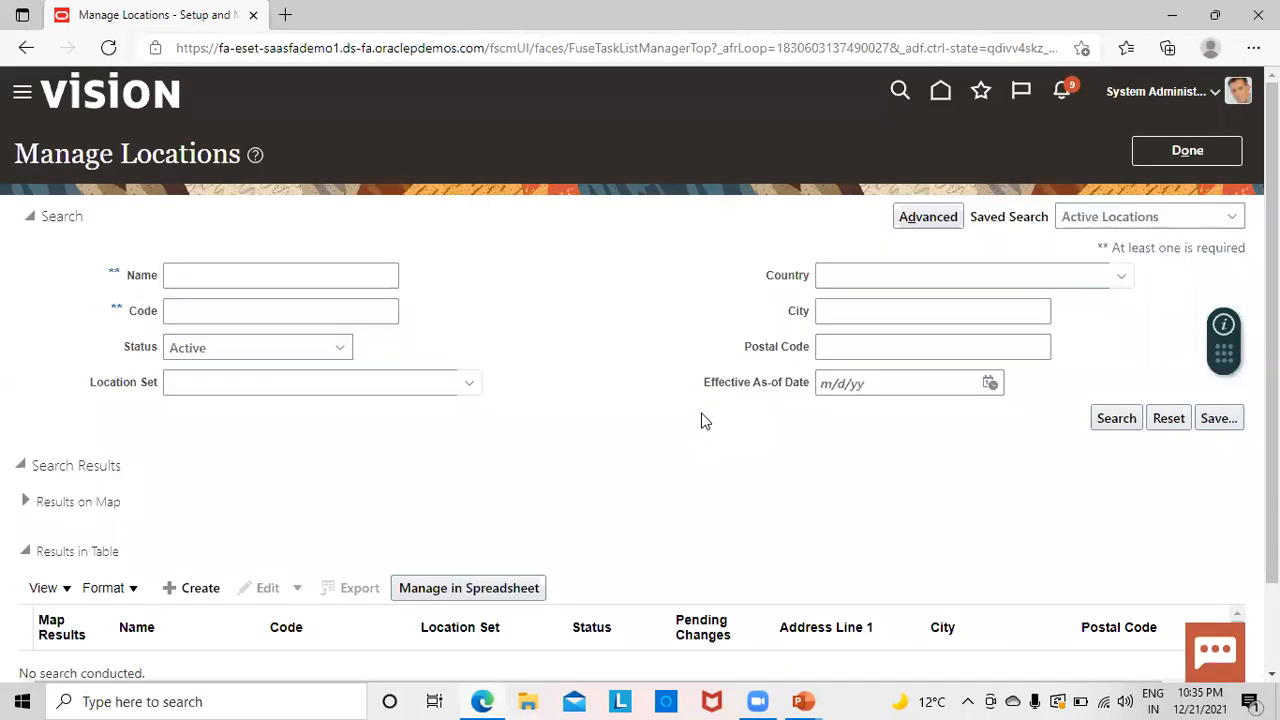